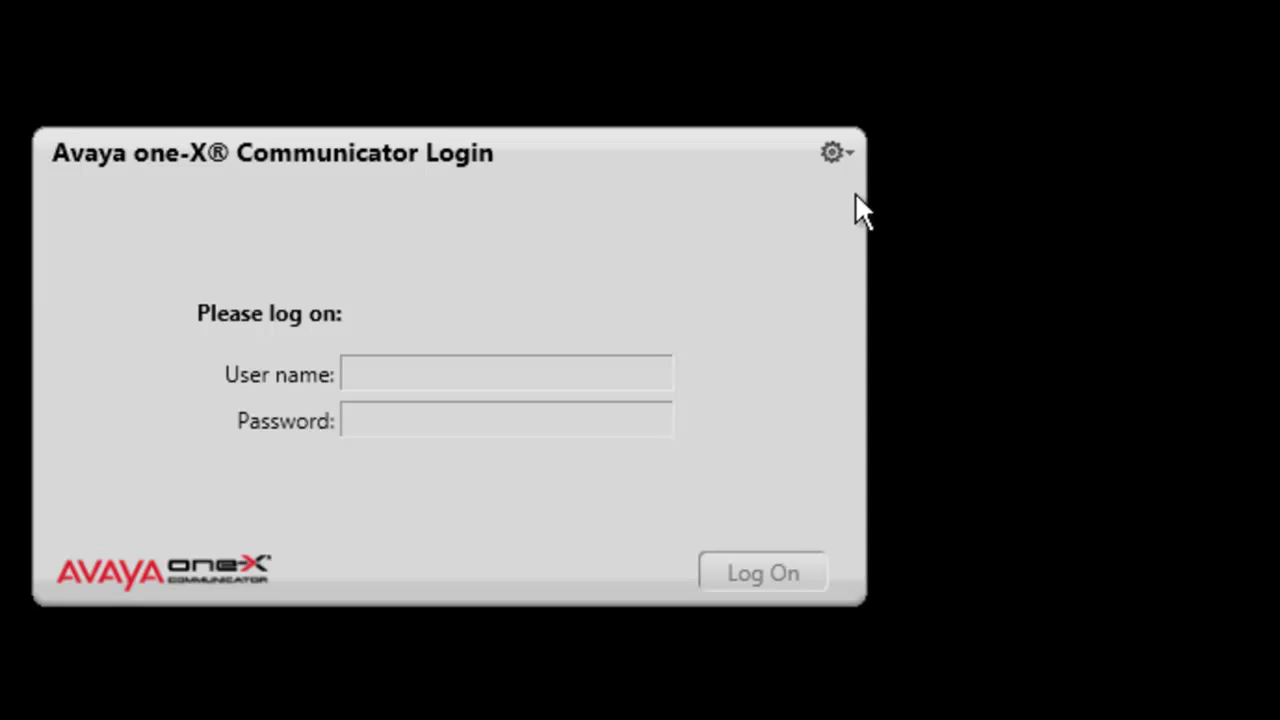
Open General Settings from the login window's gear menu, landing on the Telephony page
{"action": "left_click", "coordinate": [830, 152]}
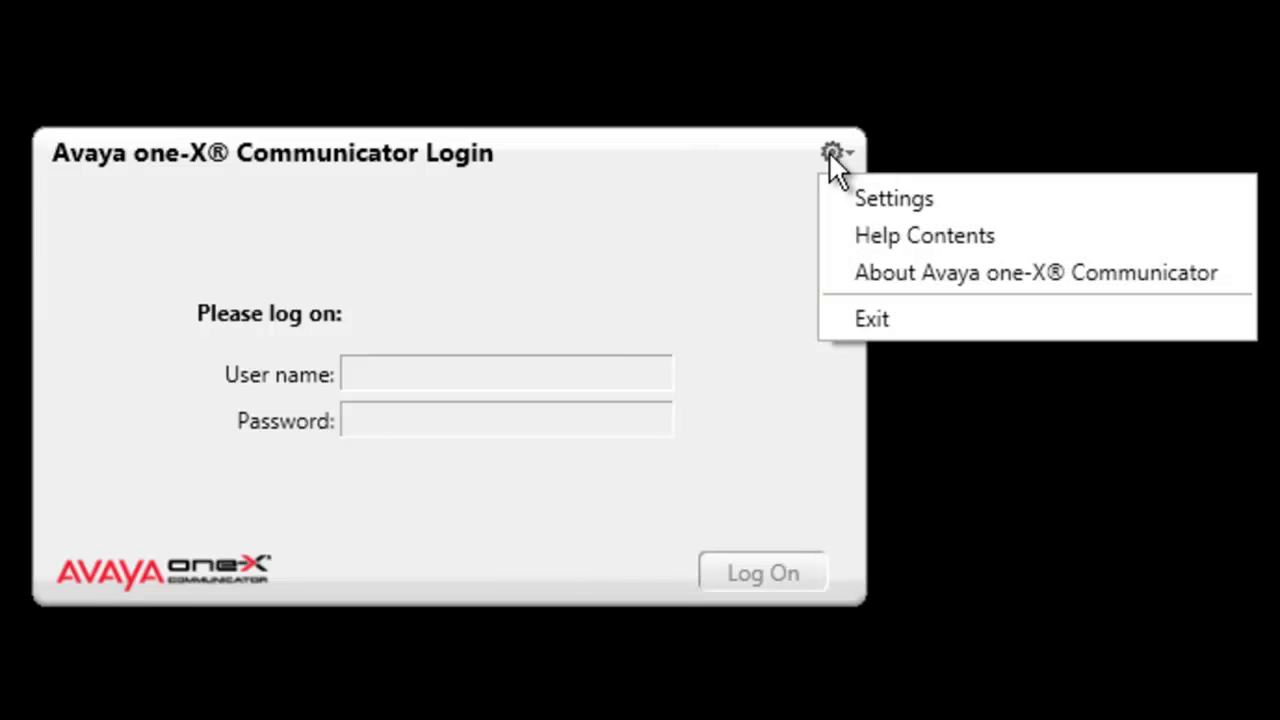
{"action": "left_click", "coordinate": [892, 198]}
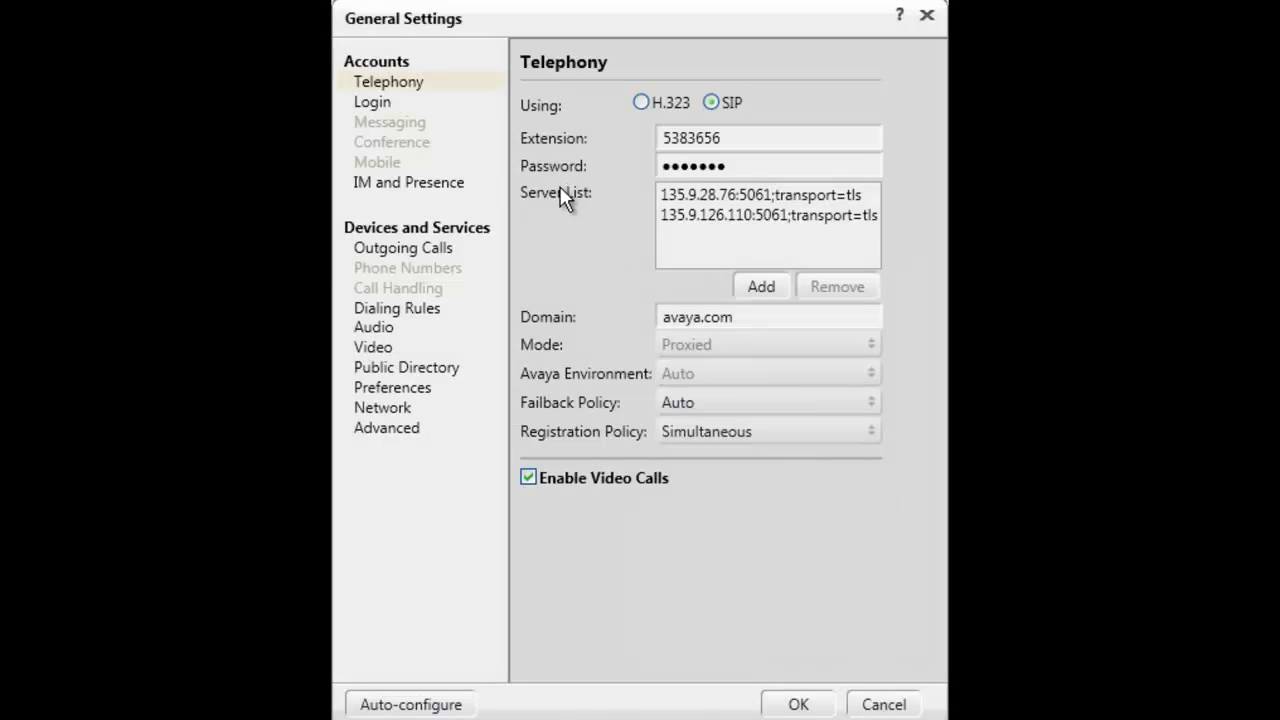
{"action": "left_click", "coordinate": [382, 102]}
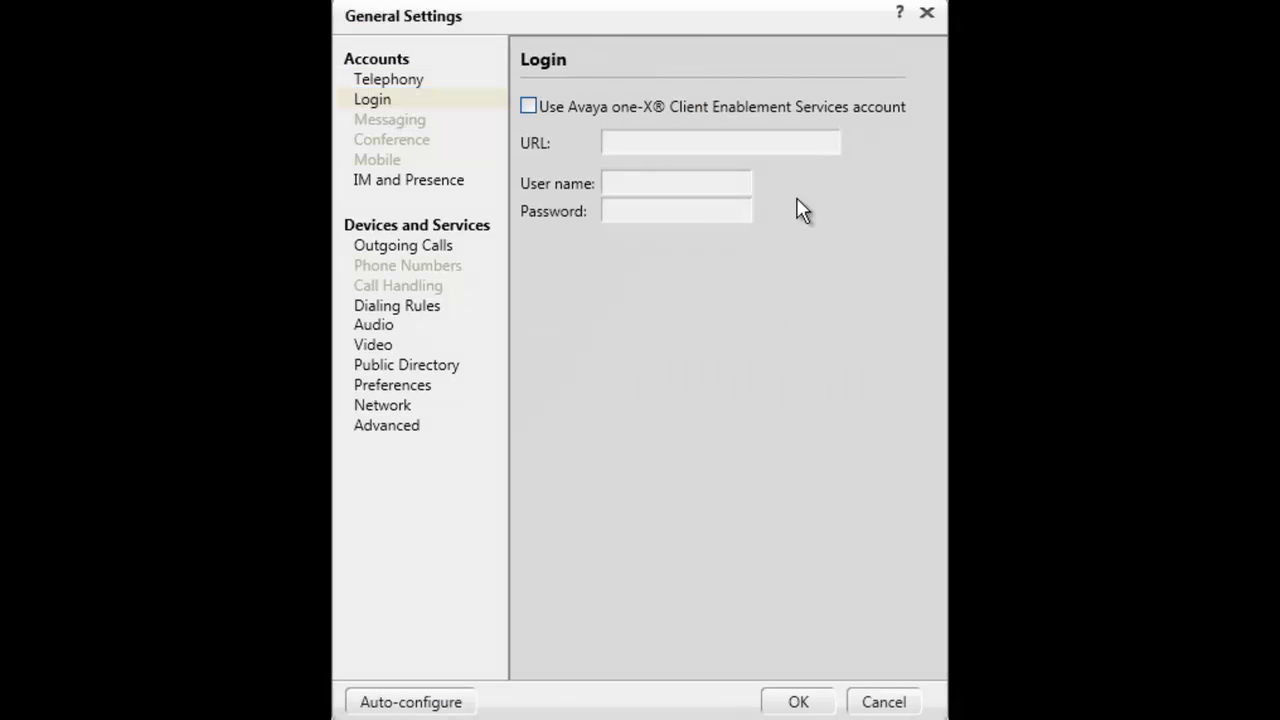
{"action": "left_click", "coordinate": [528, 104]}
{"action": "left_click", "coordinate": [610, 143]}
{"action": "type", "text": "https://apac1xpsalpha.apac.avaya.com"}
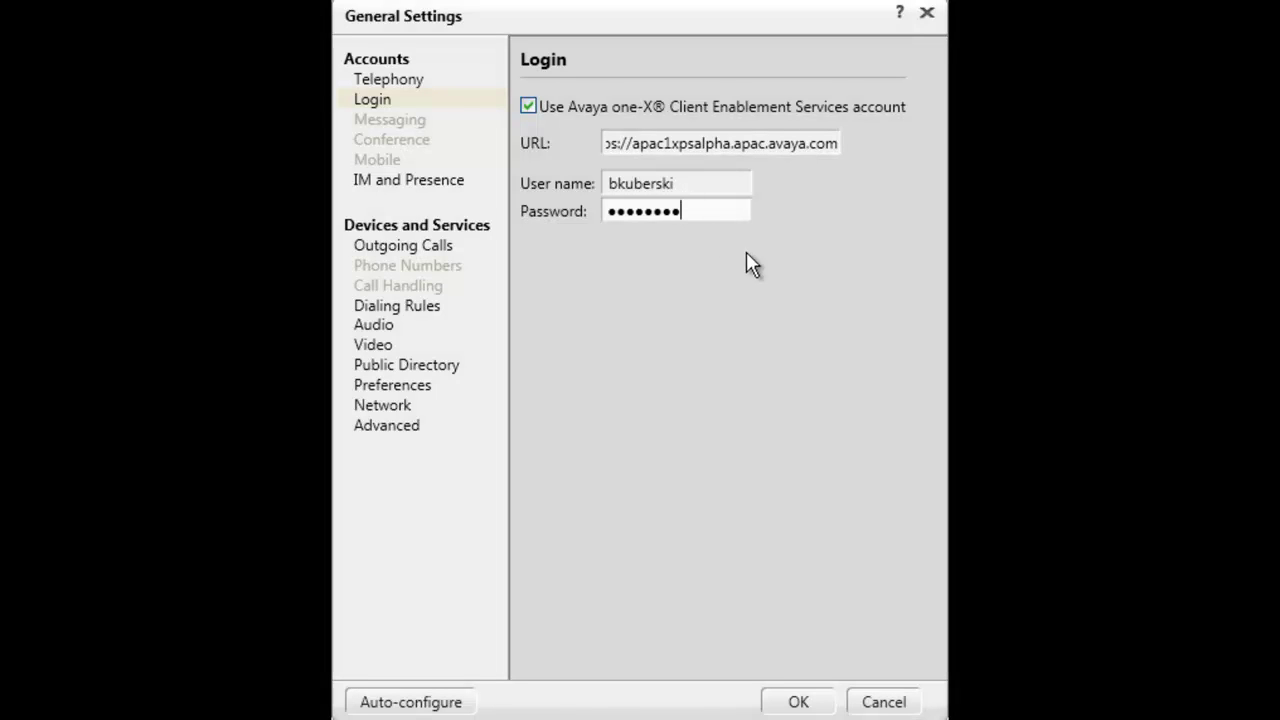
Save the settings, accept the required restart, and log on to reach the dial pad
{"action": "left_click", "coordinate": [815, 705]}
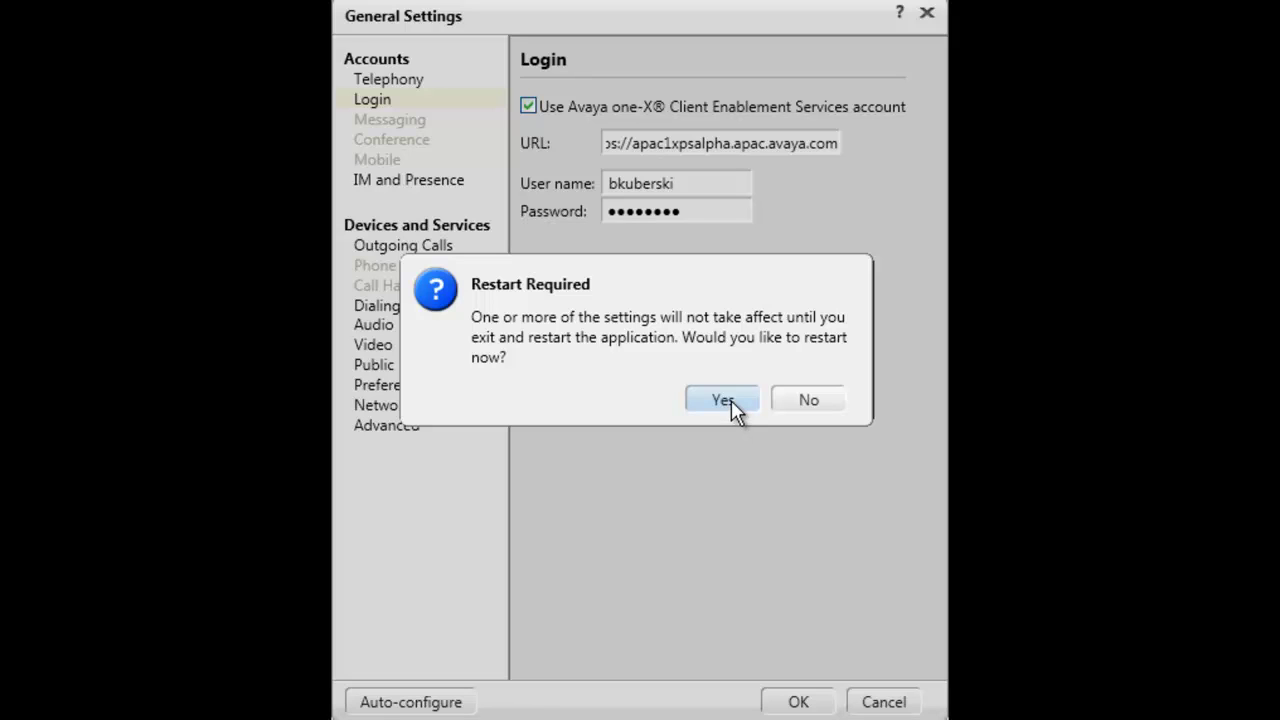
{"action": "left_click", "coordinate": [731, 400]}
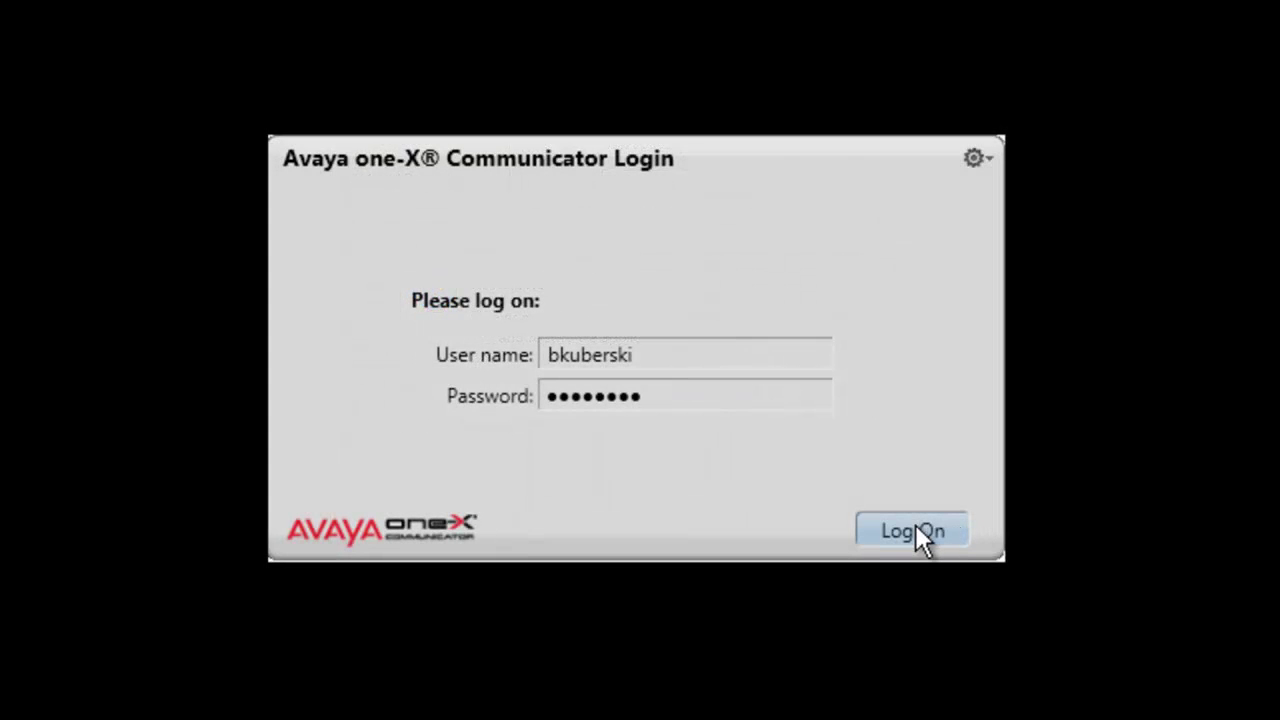
{"action": "left_click", "coordinate": [915, 524]}
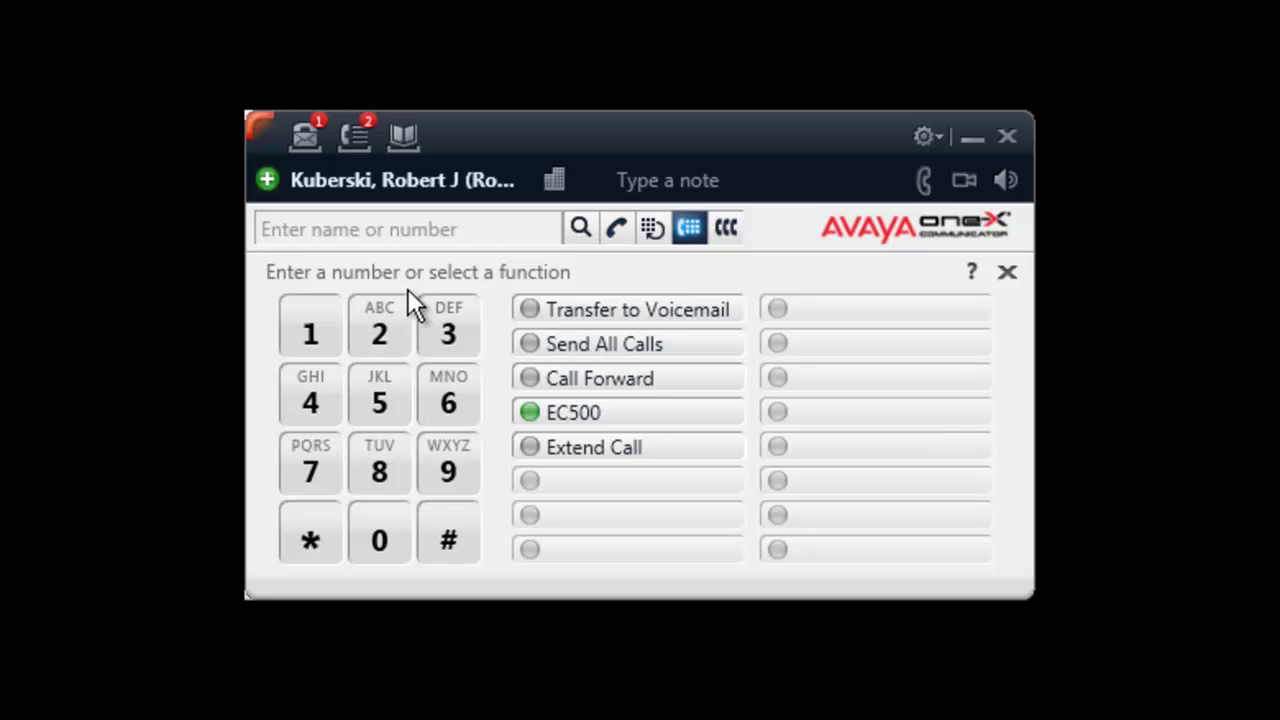
Show the Messages list and open the newest voicemail, from 1:57 PM on July 30, 2012
{"action": "left_click", "coordinate": [308, 137]}
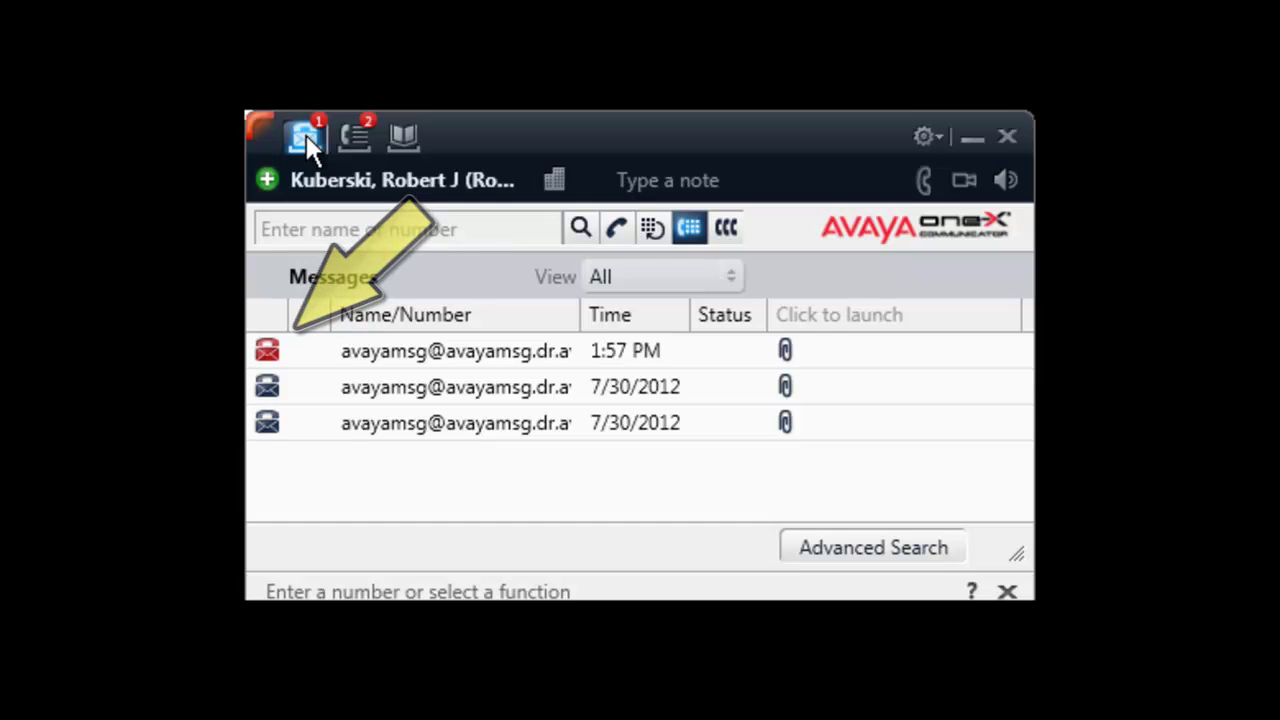
{"action": "left_click", "coordinate": [342, 340]}
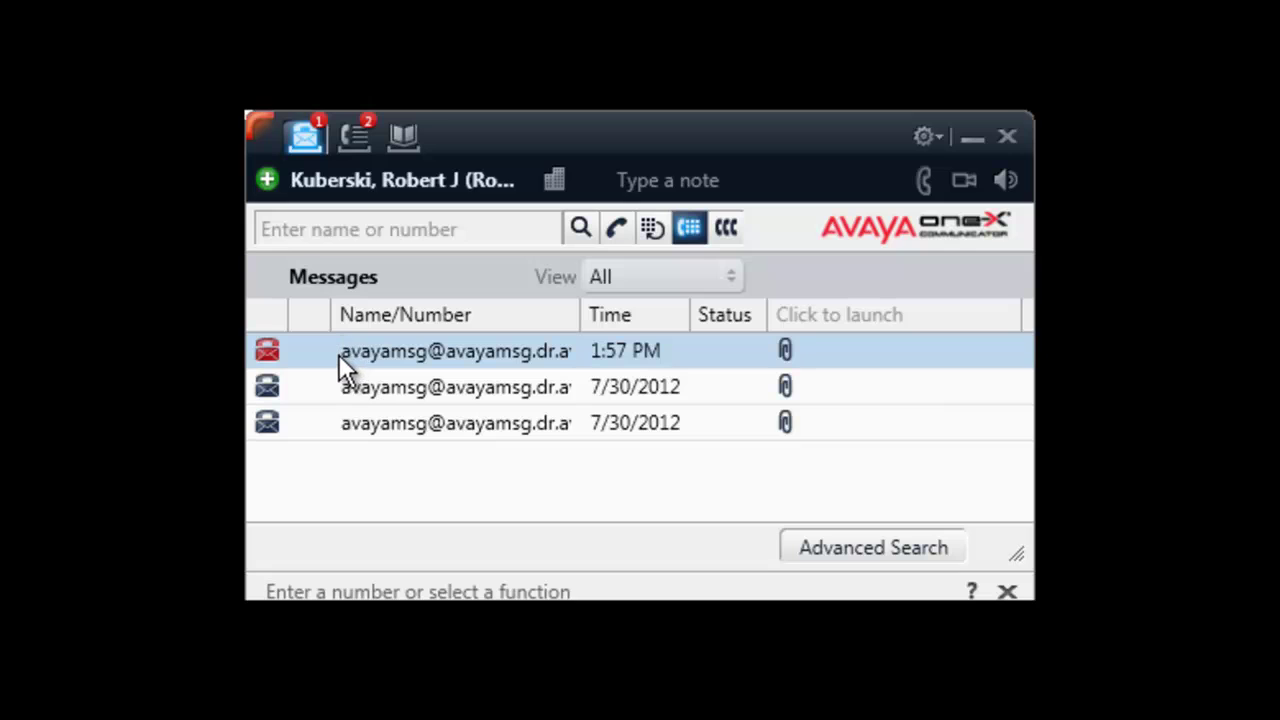
{"action": "double_click", "coordinate": [279, 355]}
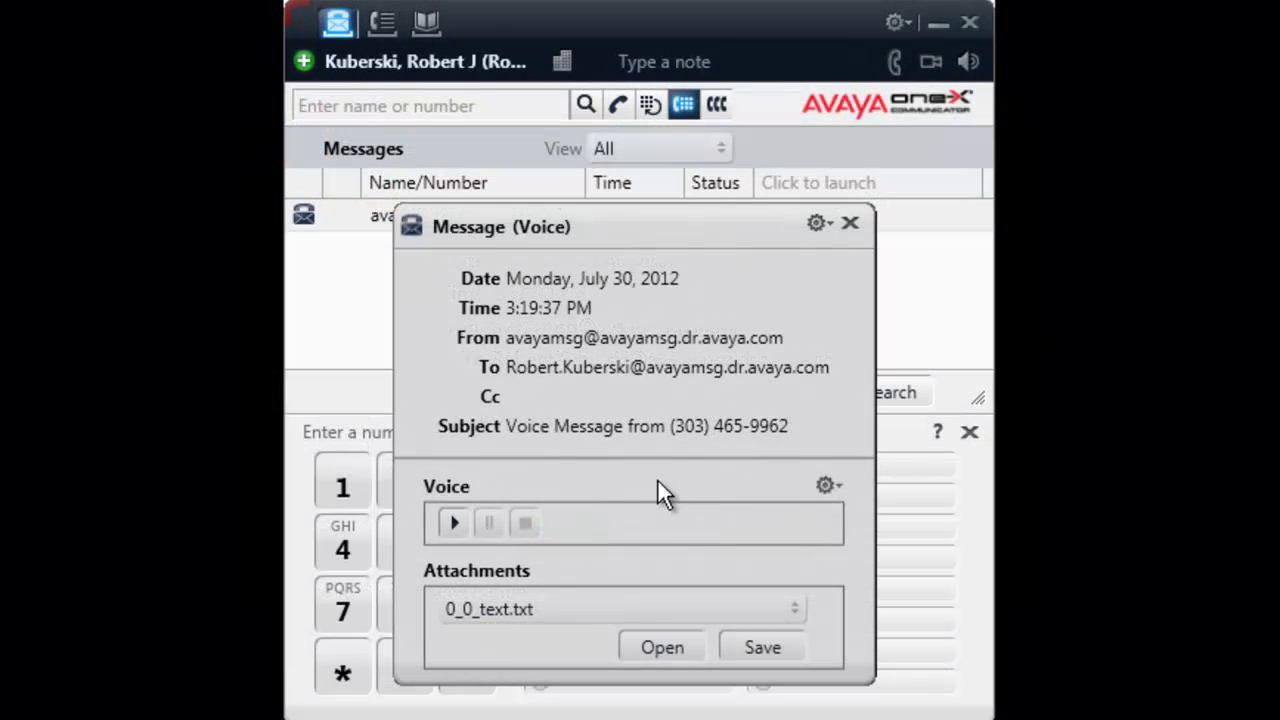
Play, pause and stop the voice message, then delete it from its options menu
{"action": "left_click", "coordinate": [455, 521]}
{"action": "left_click", "coordinate": [486, 521]}
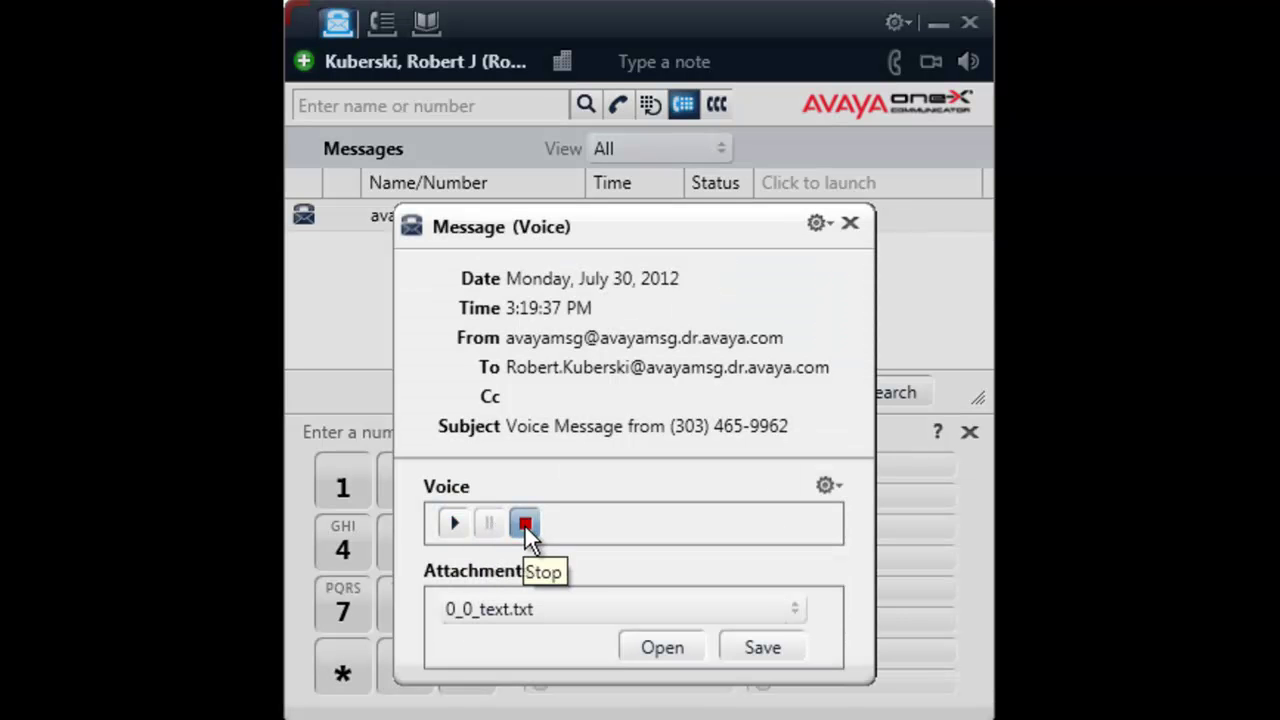
{"action": "left_click", "coordinate": [524, 524]}
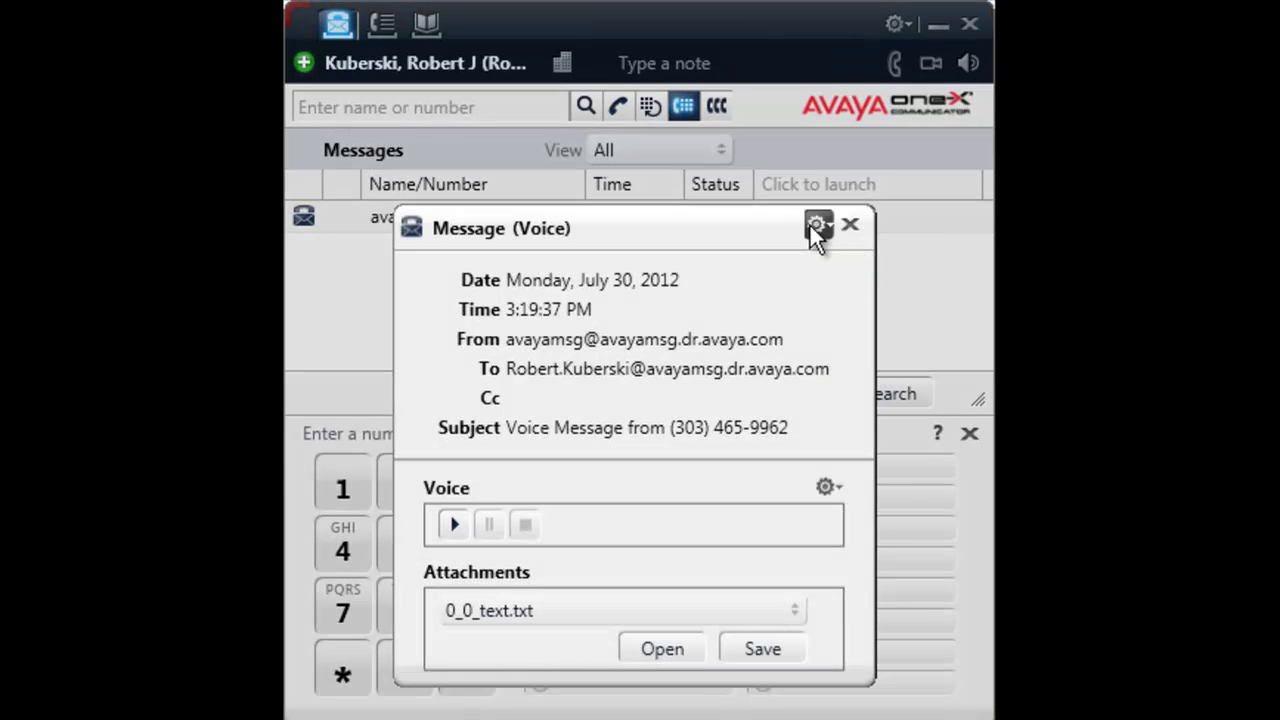
{"action": "left_click", "coordinate": [813, 226]}
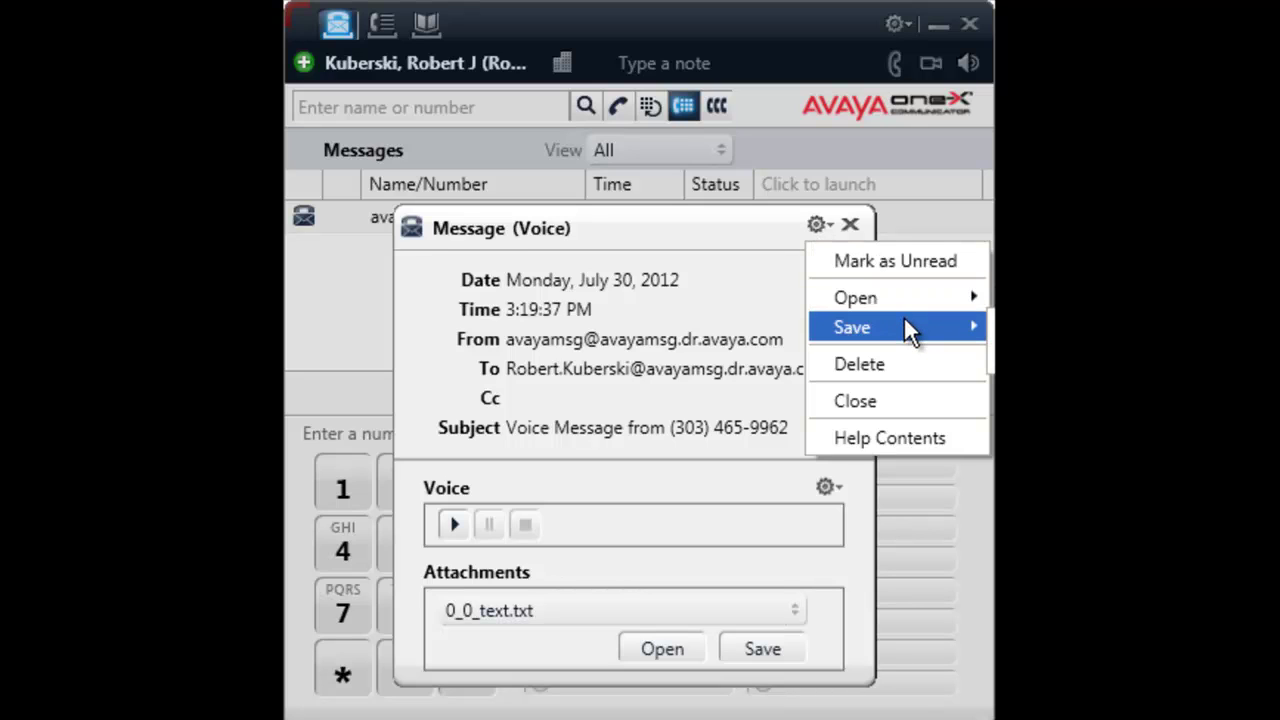
{"action": "left_click", "coordinate": [906, 354]}
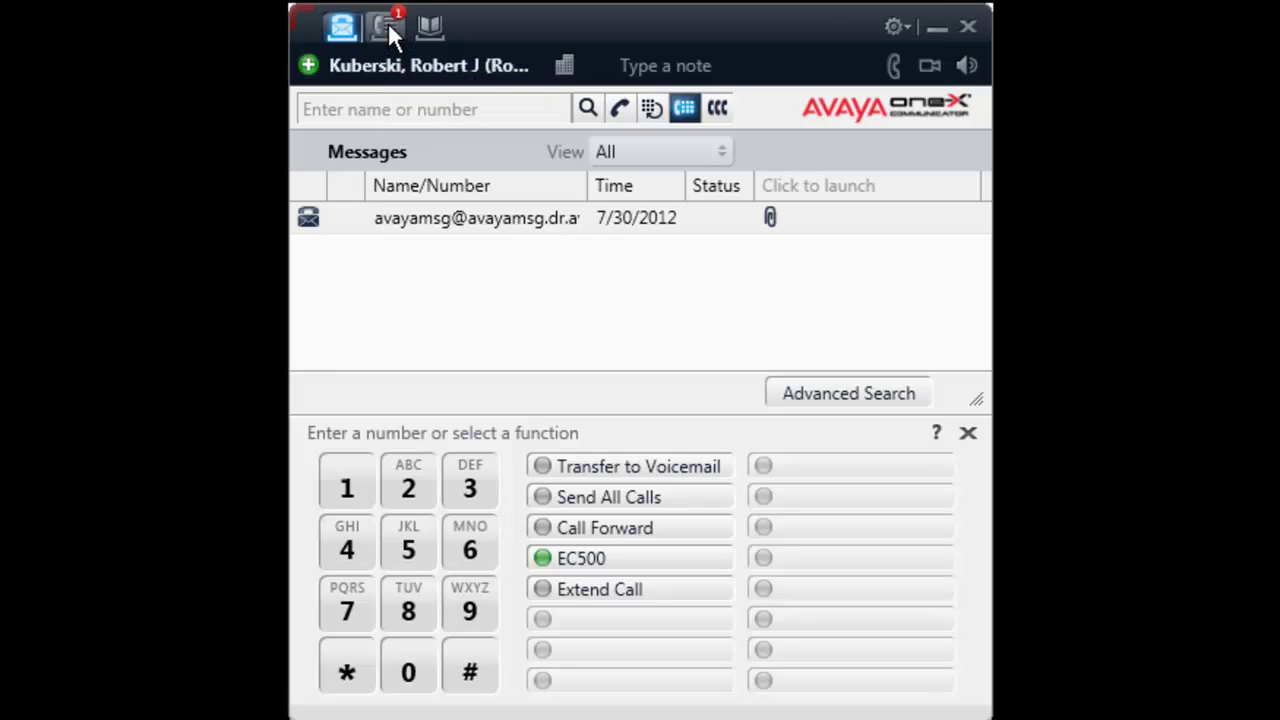
Switch to the Call Log and set its View filter to Missed
{"action": "left_click", "coordinate": [388, 26]}
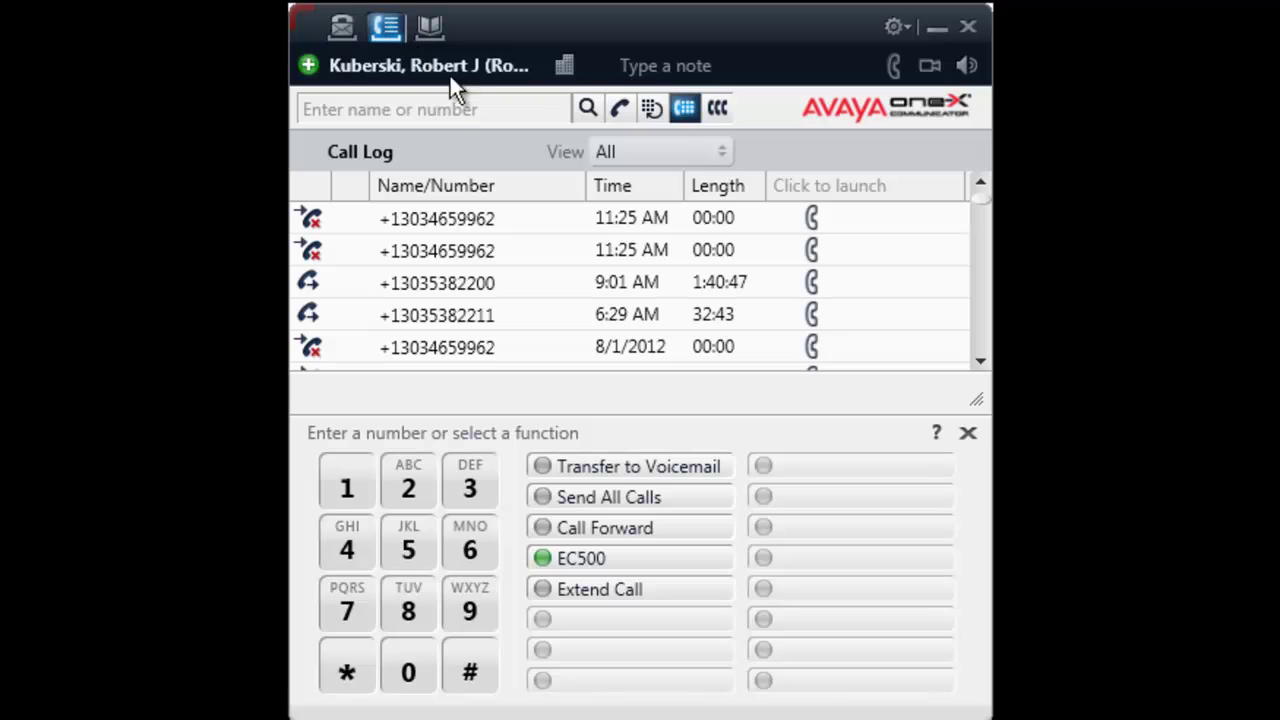
{"action": "left_click", "coordinate": [720, 151]}
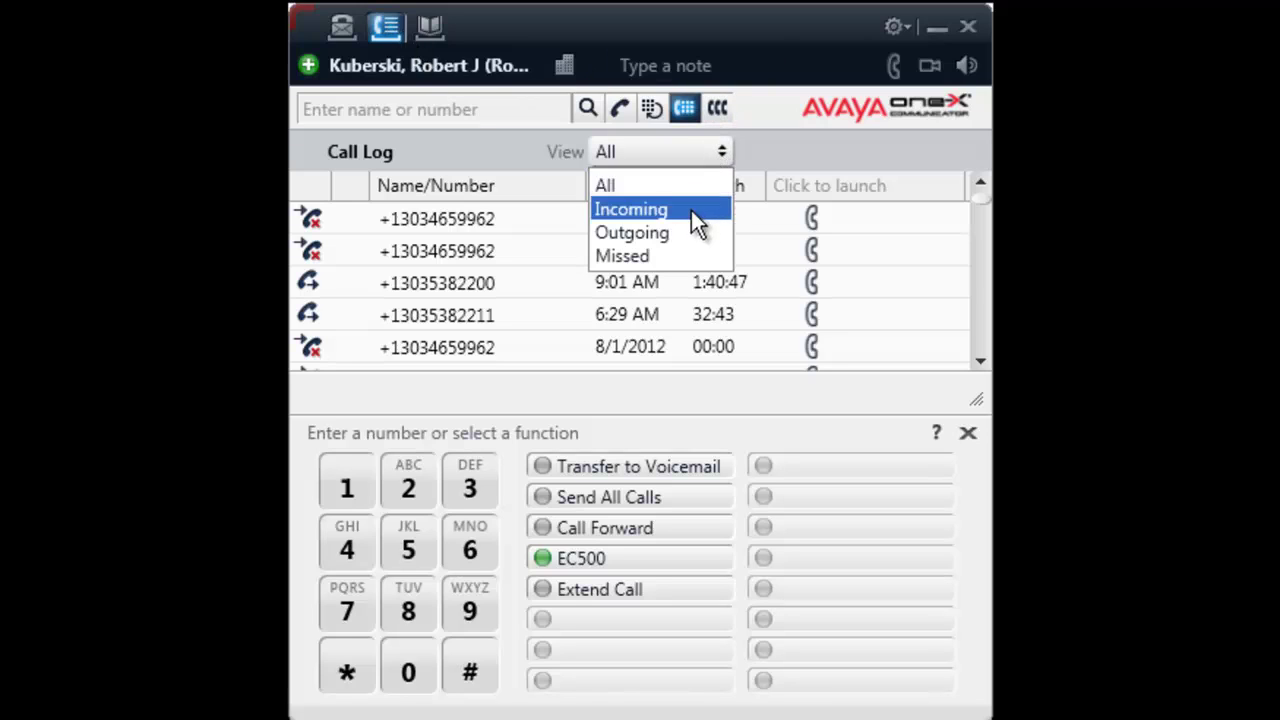
{"action": "left_click", "coordinate": [671, 251]}
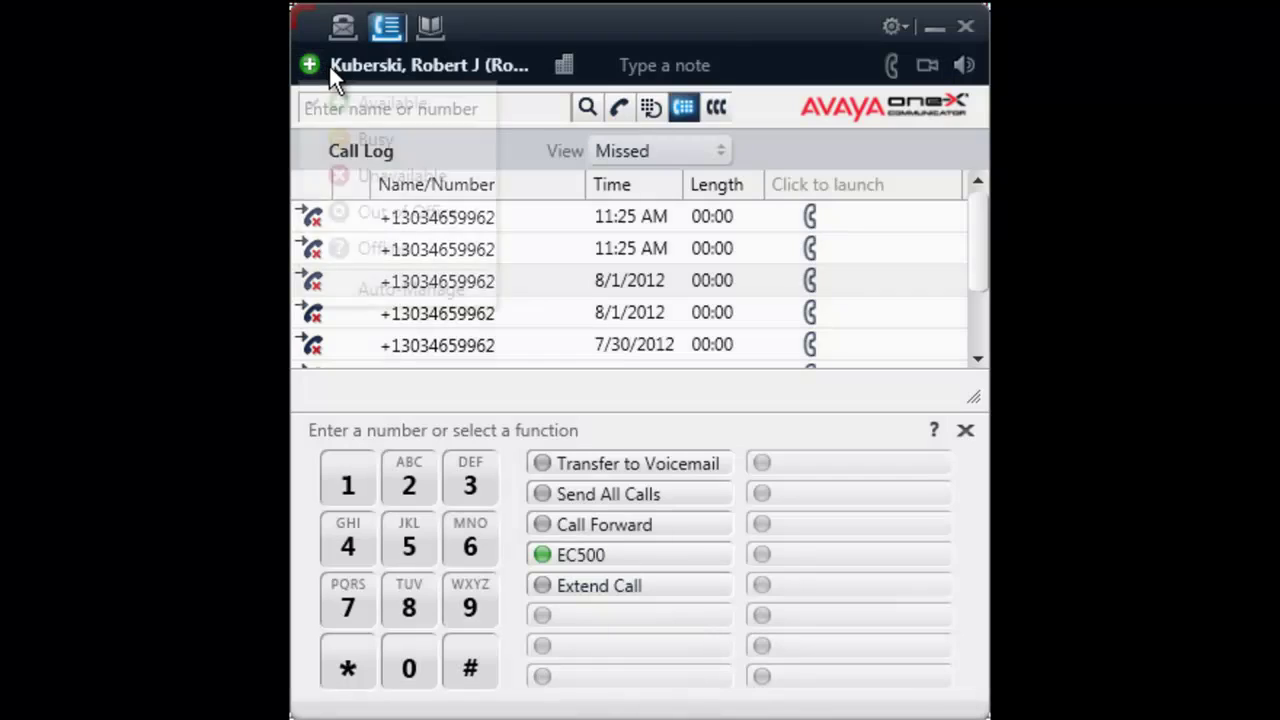
Set presence to Busy and enter 'In Lab' as the status note
{"action": "left_click", "coordinate": [329, 64]}
{"action": "left_click", "coordinate": [370, 143]}
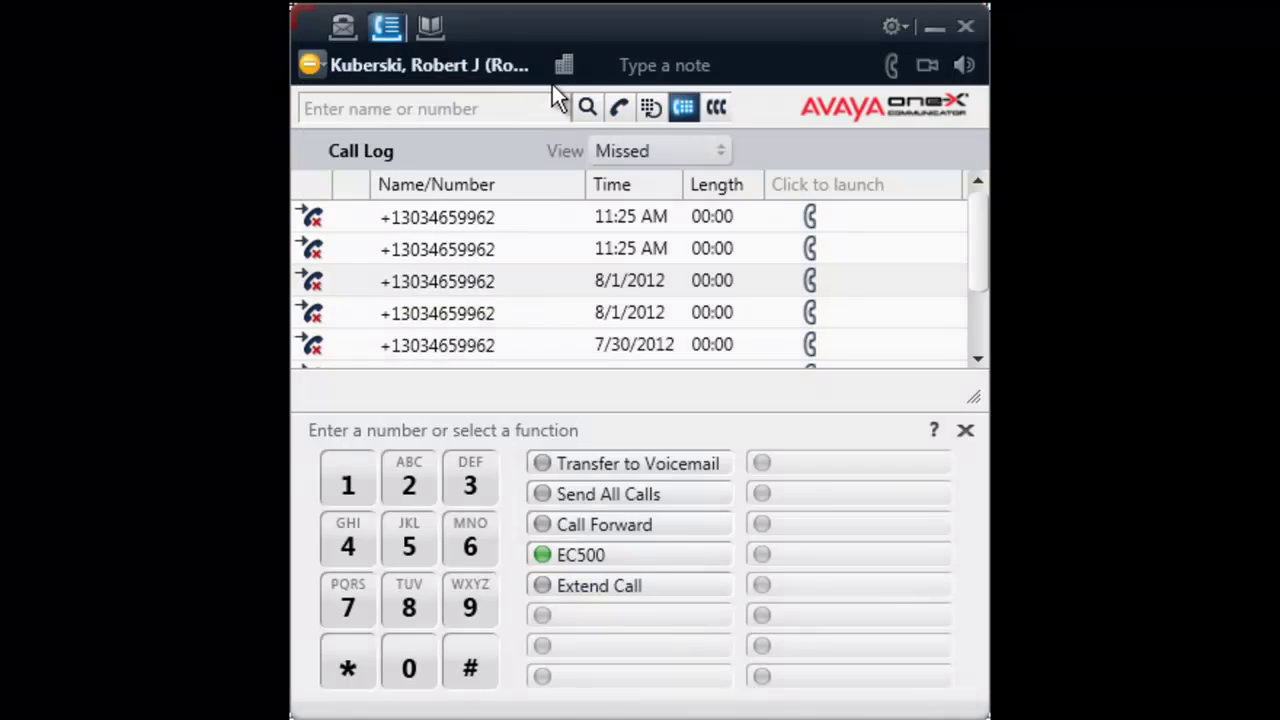
{"action": "left_click", "coordinate": [641, 62]}
{"action": "type", "text": "In Lab"}
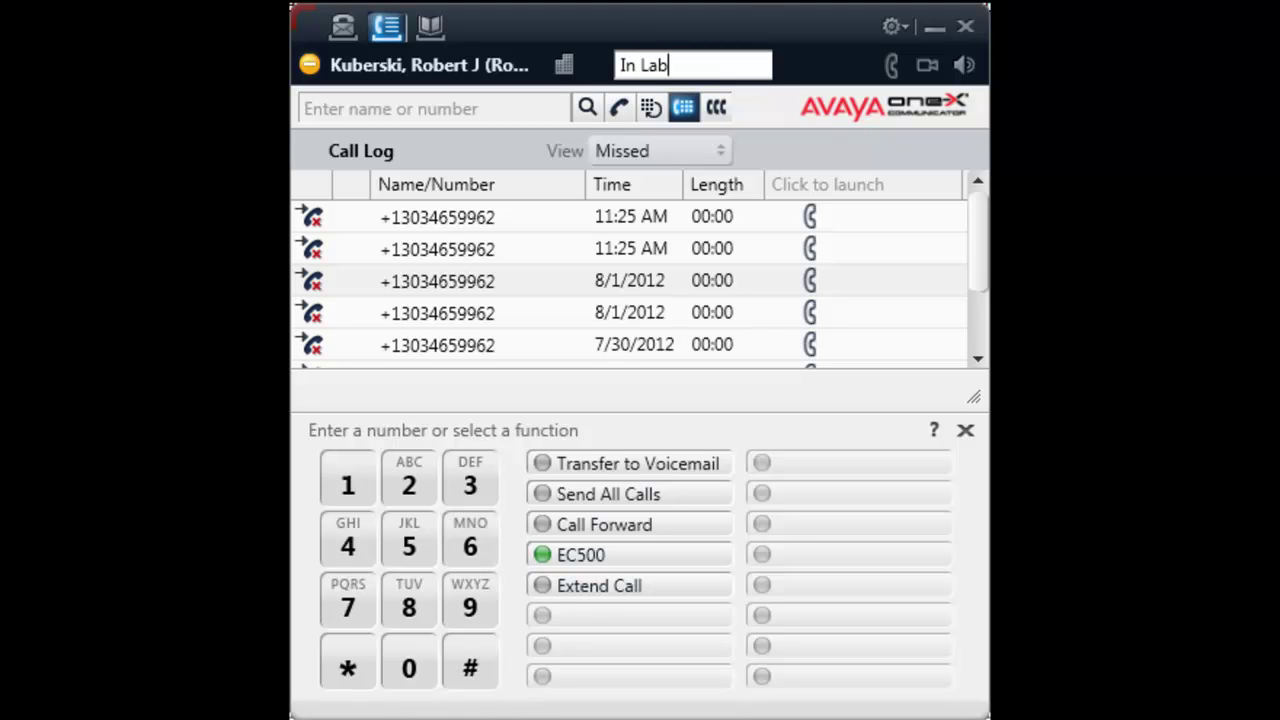